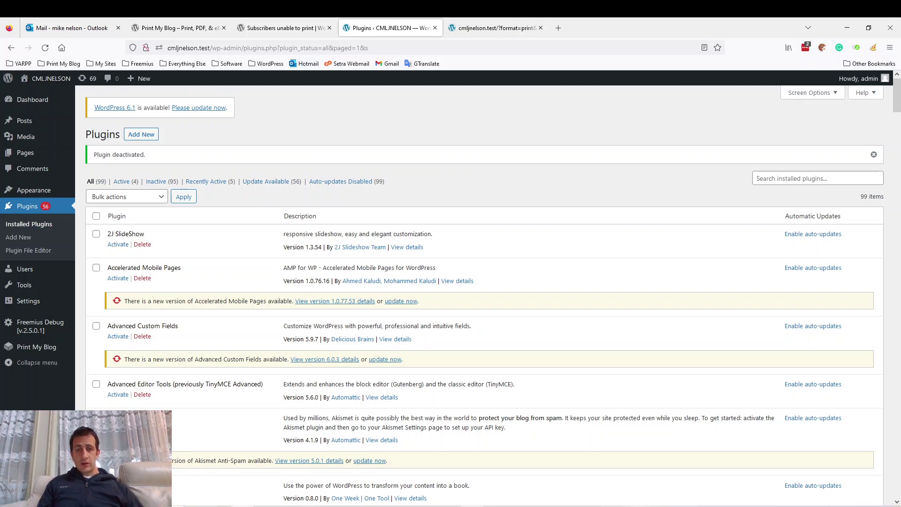
- Switch from Firefox's Plugins page to the Chrome window showing the Print-Page Ready page
key(alt+Tab)
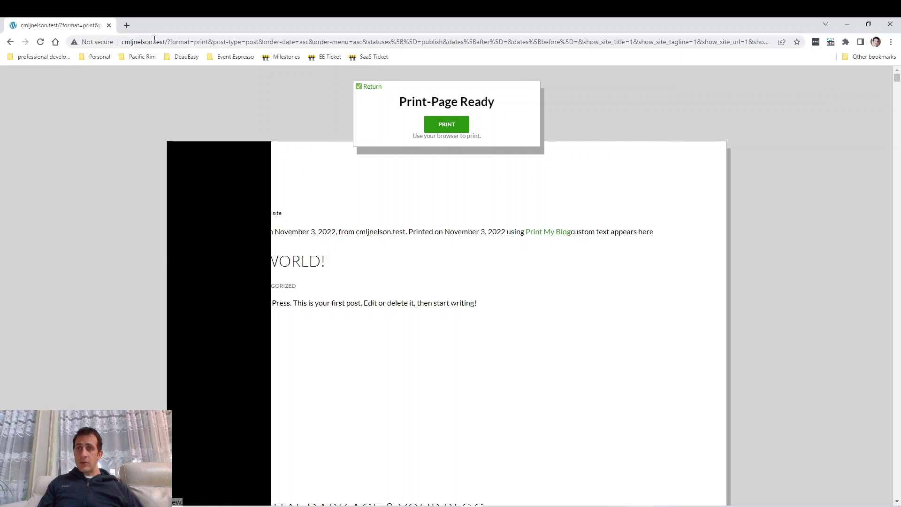
- Open DevTools on the Print-Page Ready page using the right-click Inspect option
right_click(661, 129)
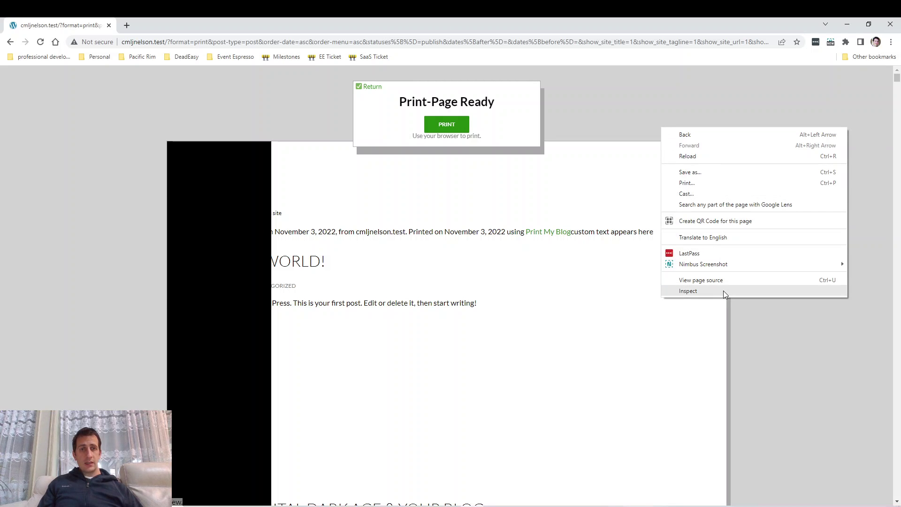
click(687, 291)
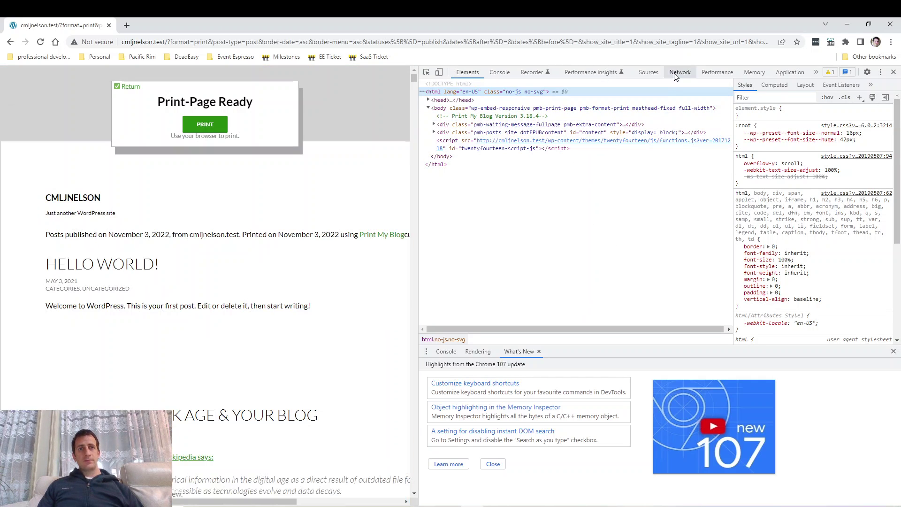
- Switch DevTools to the Network panel and reload the print page to log its XHR requests
click(681, 72)
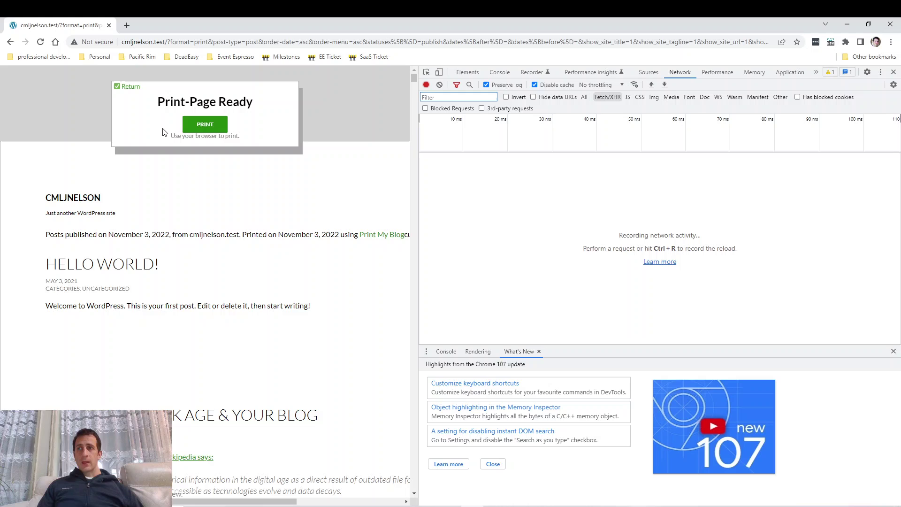
click(210, 41)
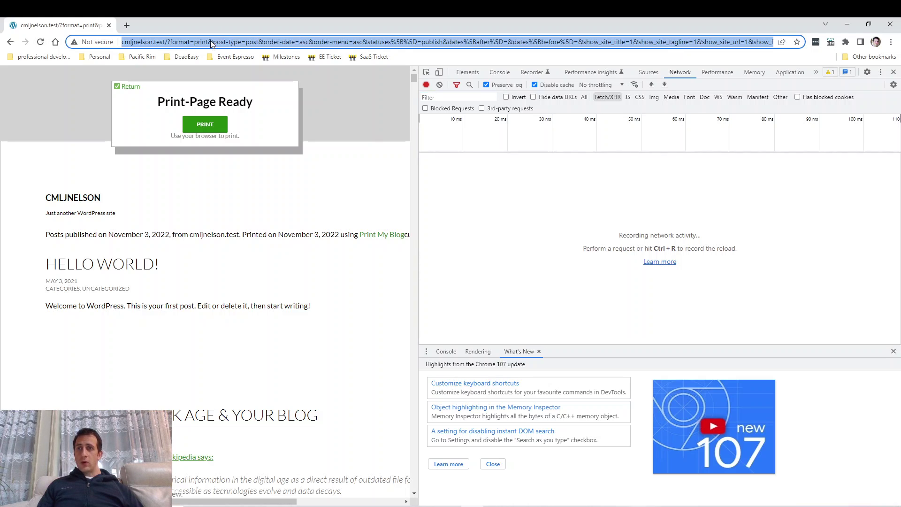
key(Return)
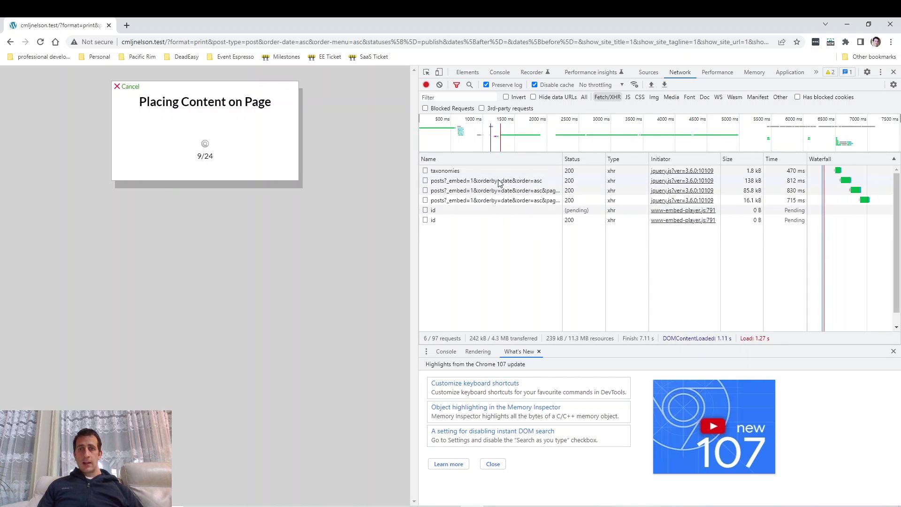
- Select the first posts?_embed=1 request and show its JSON response, starting with post id 1
click(459, 171)
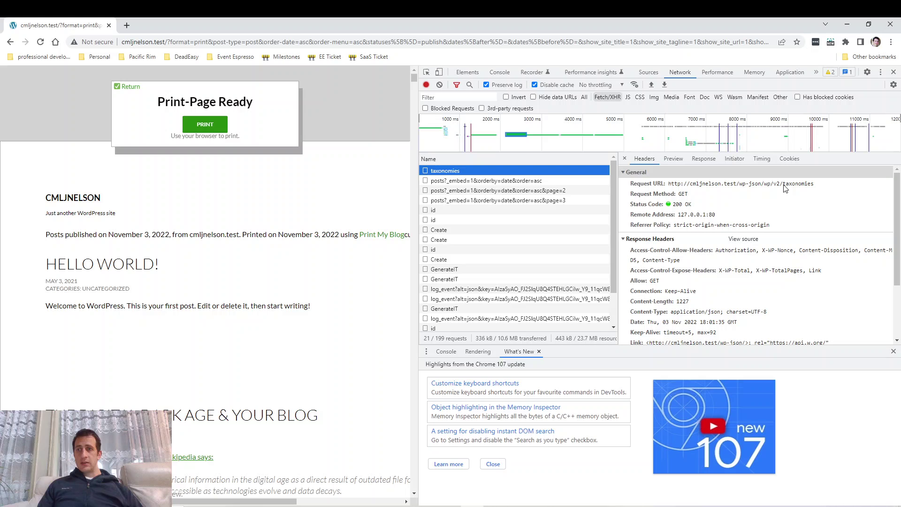
click(485, 182)
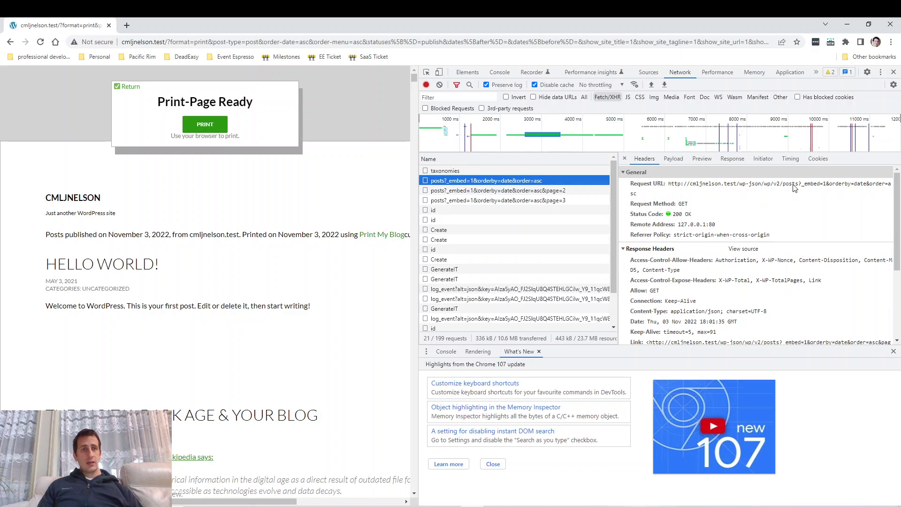
click(742, 188)
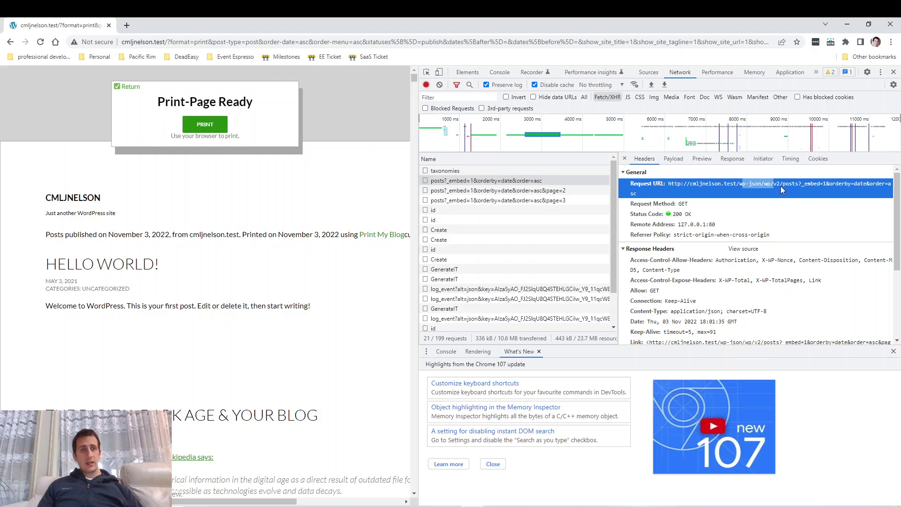
click(800, 188)
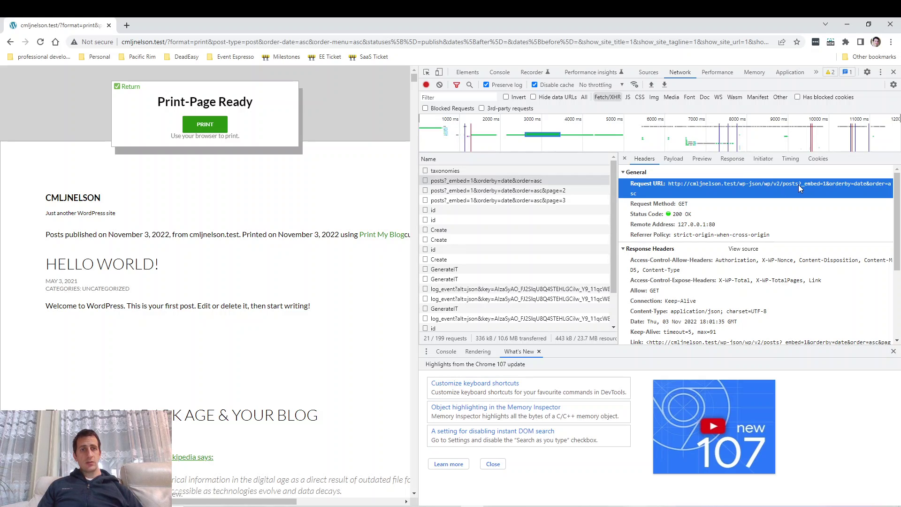
click(730, 159)
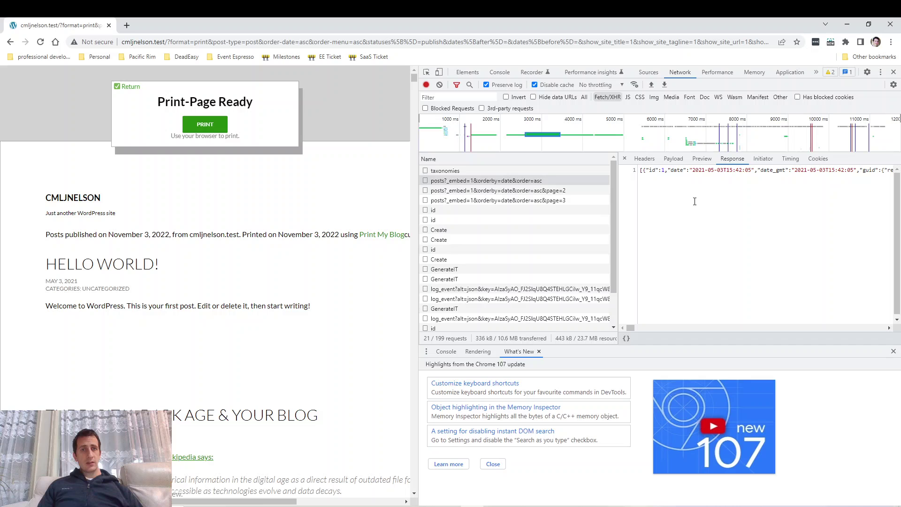
- Pretty-print the posts JSON and scroll down to post 13, 'The Digital Dark Age & Your Blog'
click(626, 338)
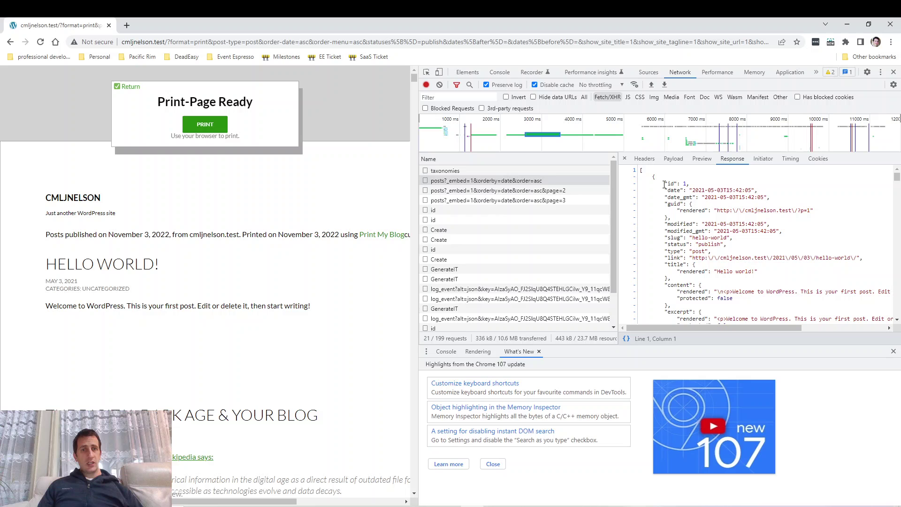
scroll(676, 274, down, 5)
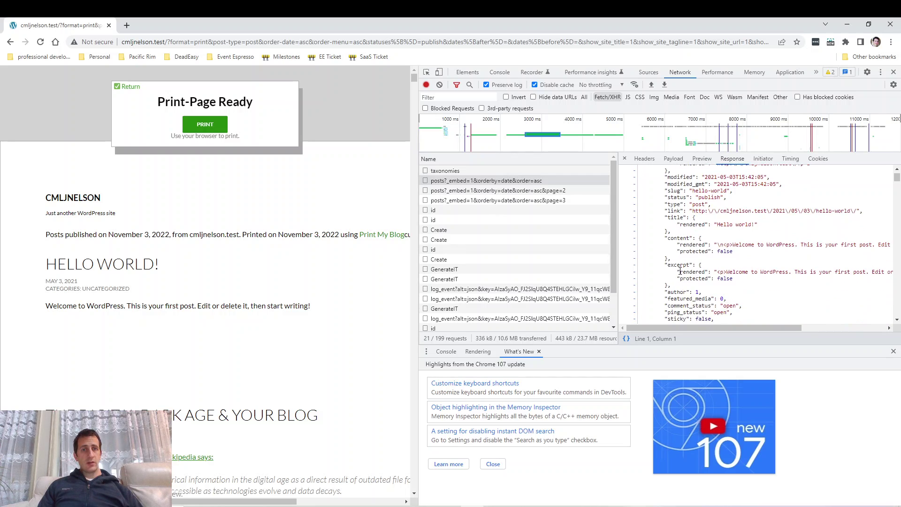
scroll(680, 270, down, 8)
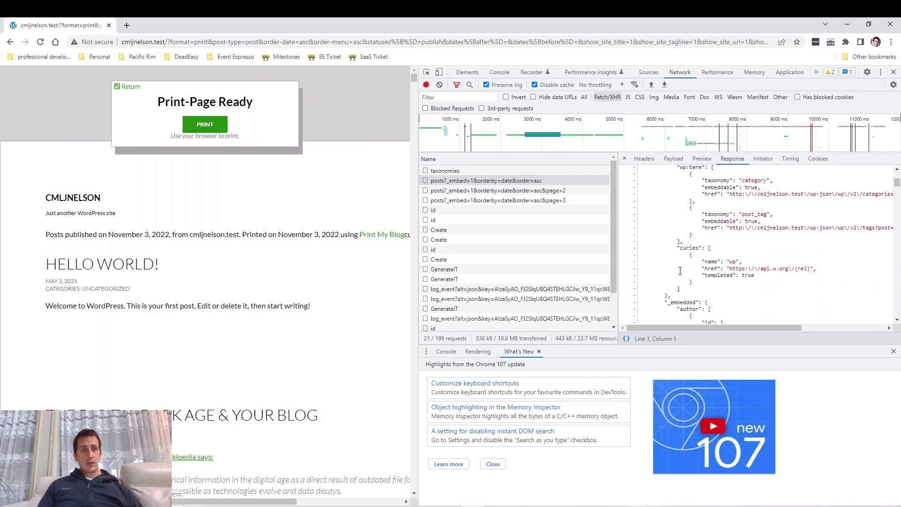
scroll(679, 271, down, 10)
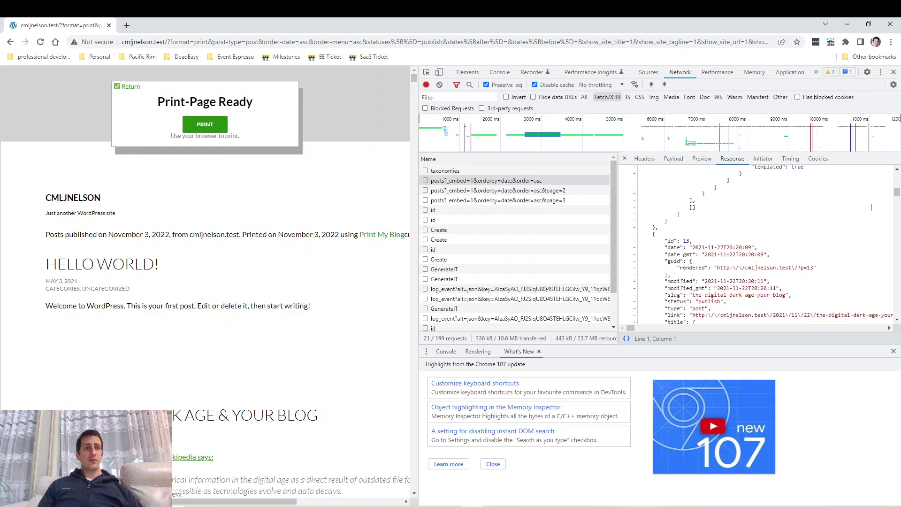
scroll(830, 214, down, 5)
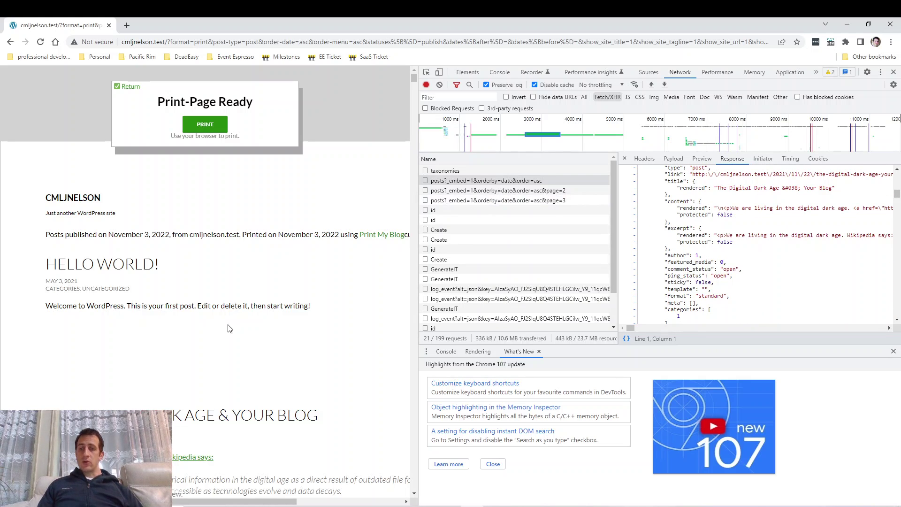
- Find and activate the Disable REST API plugin in WordPress admin, then return to Chrome
key(alt+Tab)
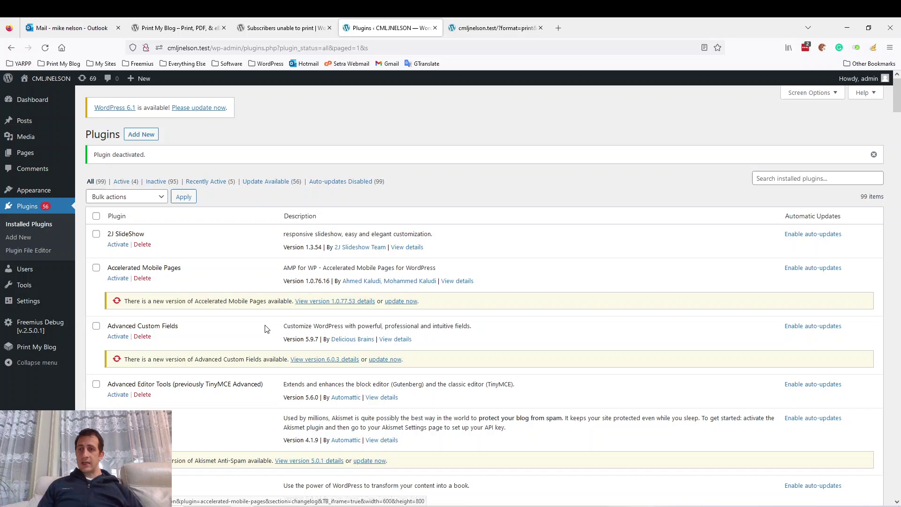
scroll(253, 317, down, 10)
key(ctrl+f)
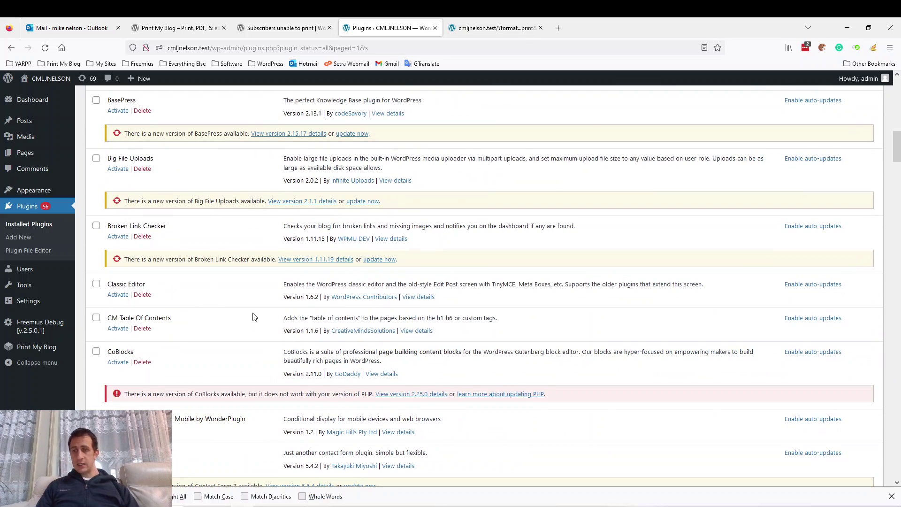
text(disabled)
key(Return)
key(Return)
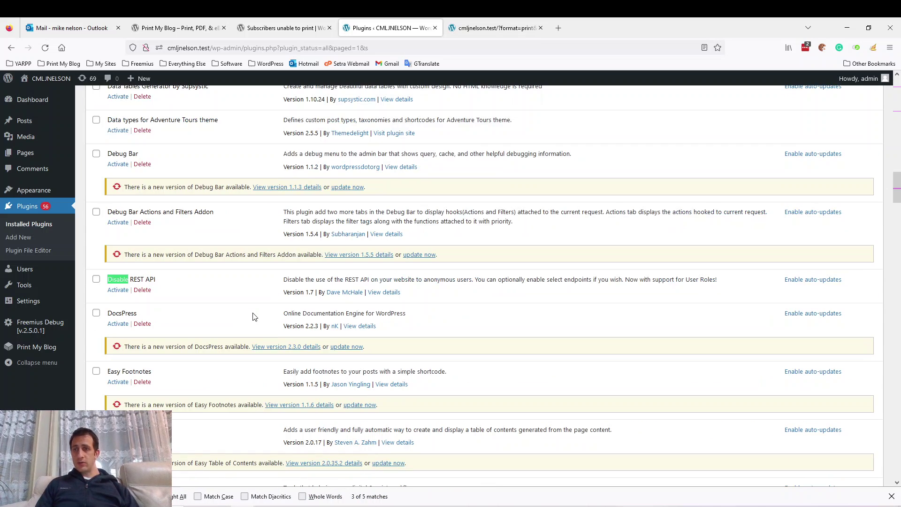
click(118, 290)
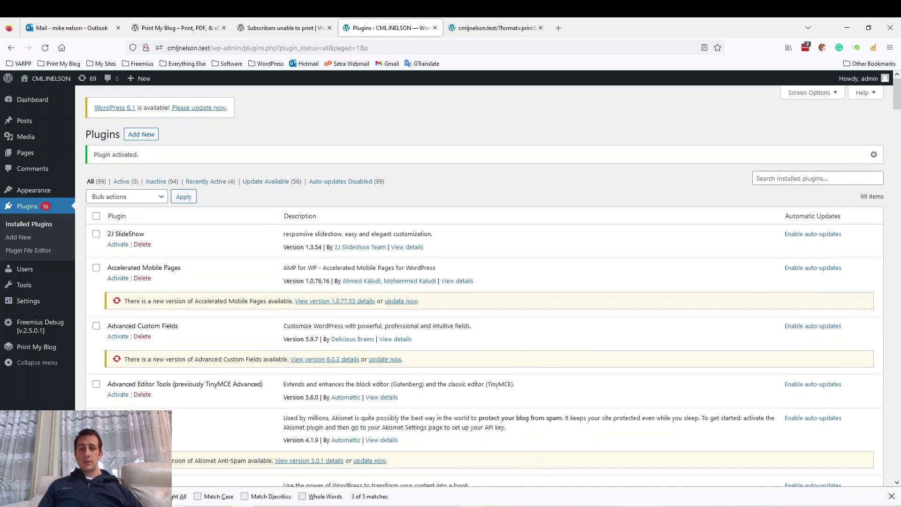
click(470, 475)
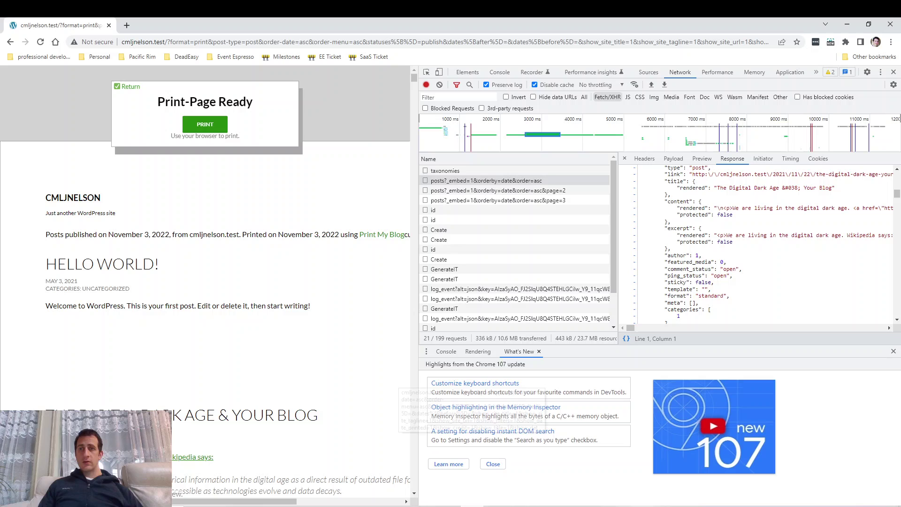
- Reload the print page to trigger the Unauthorized error, then clear the Network request log
click(40, 41)
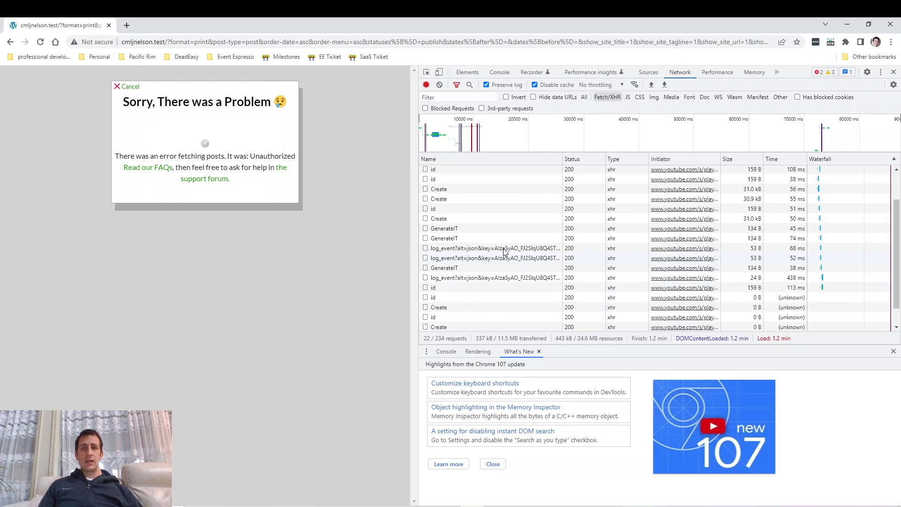
click(440, 85)
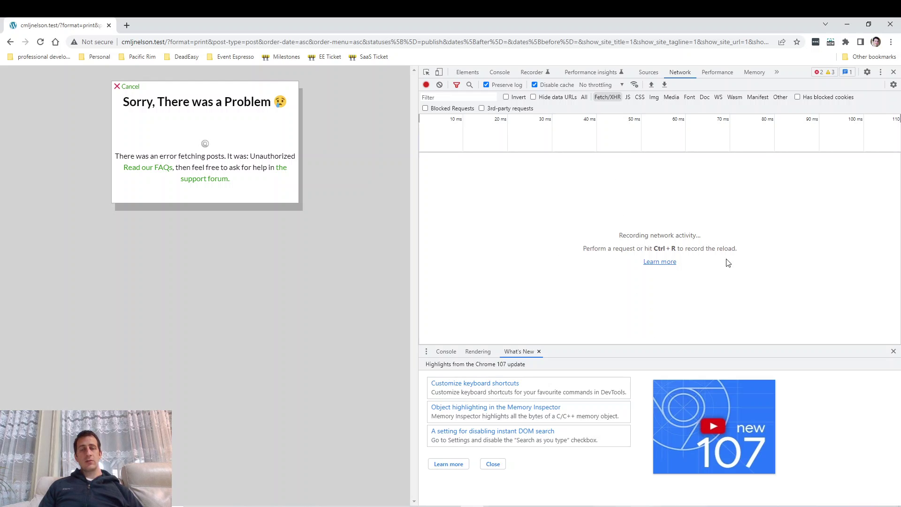
- Reload the page and open the failed taxonomies request's headers
click(38, 42)
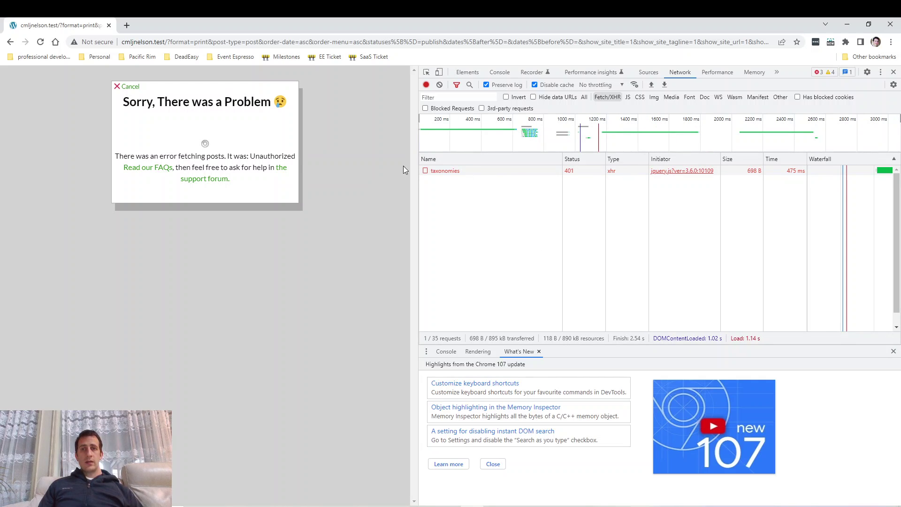
click(445, 170)
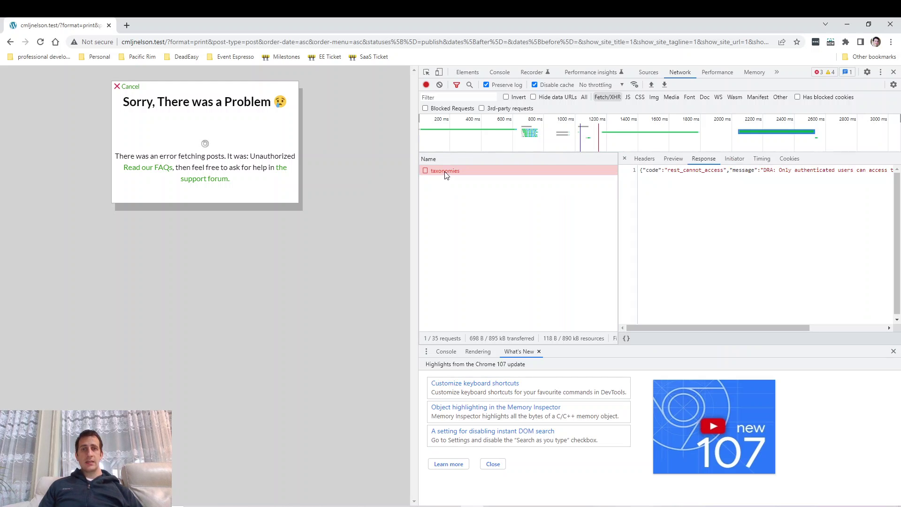
click(642, 159)
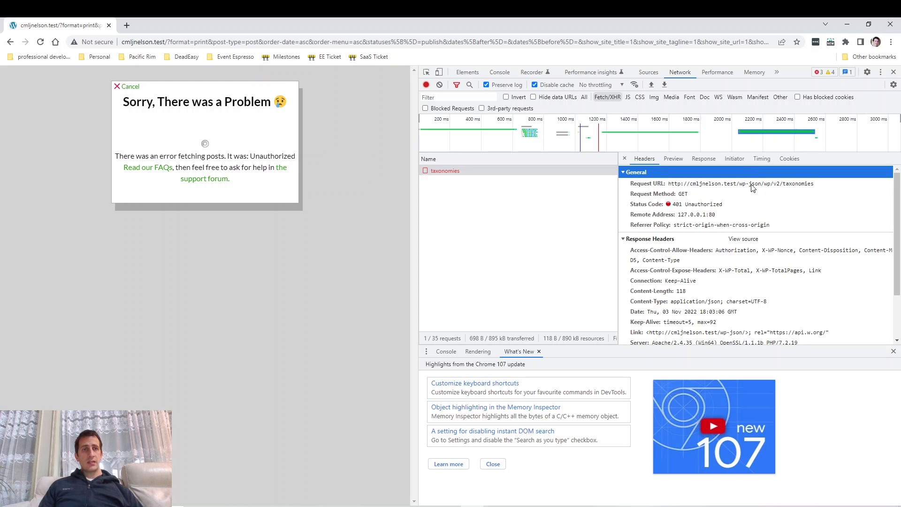
- Pretty-print the taxonomies response showing the rest_cannot_access error with status 401
click(706, 159)
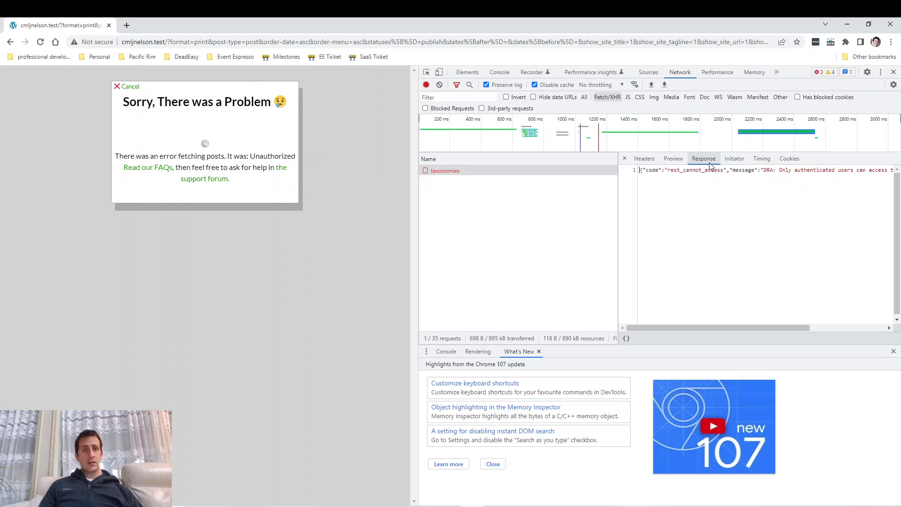
click(626, 338)
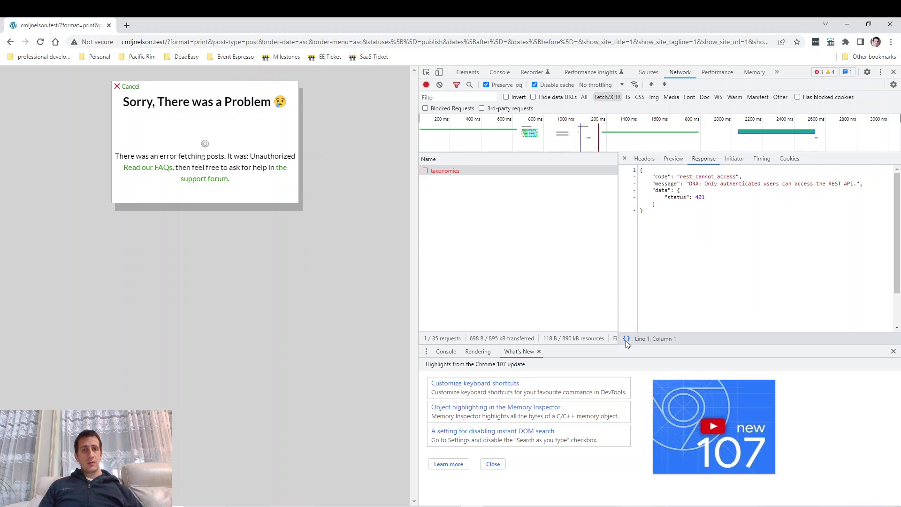
double_click(691, 176)
click(694, 178)
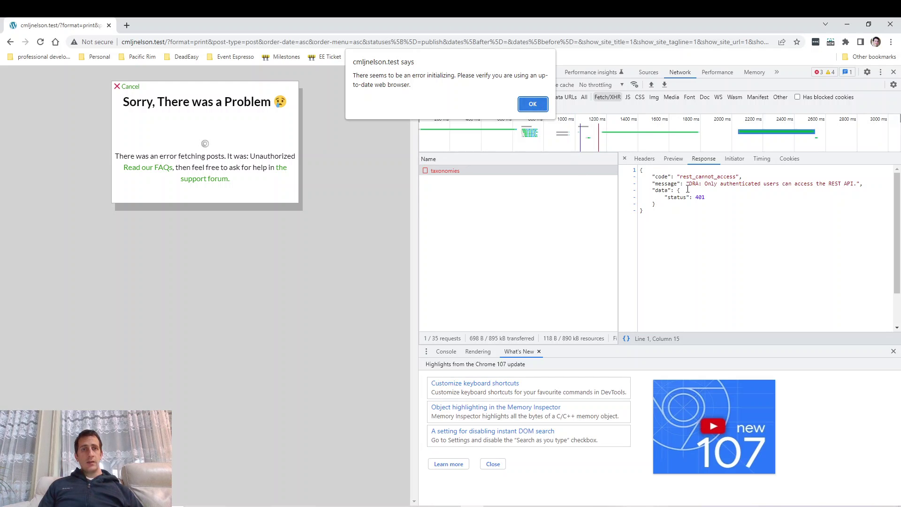
- Close the site's error-initializing alert with OK, keeping the 401 JSON response visible
mouse_move(652, 175)
mouse_down()
mouse_move(670, 216)
mouse_move(636, 170)
mouse_up()
click(643, 174)
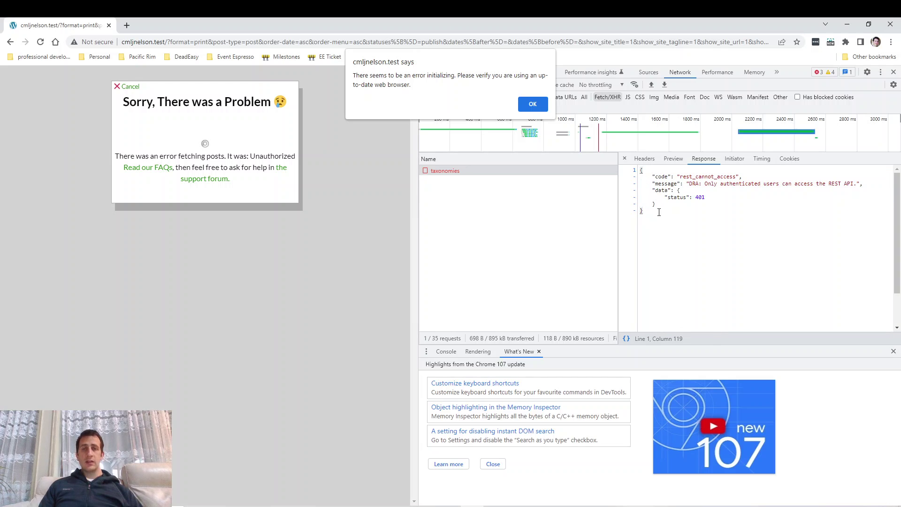
click(534, 104)
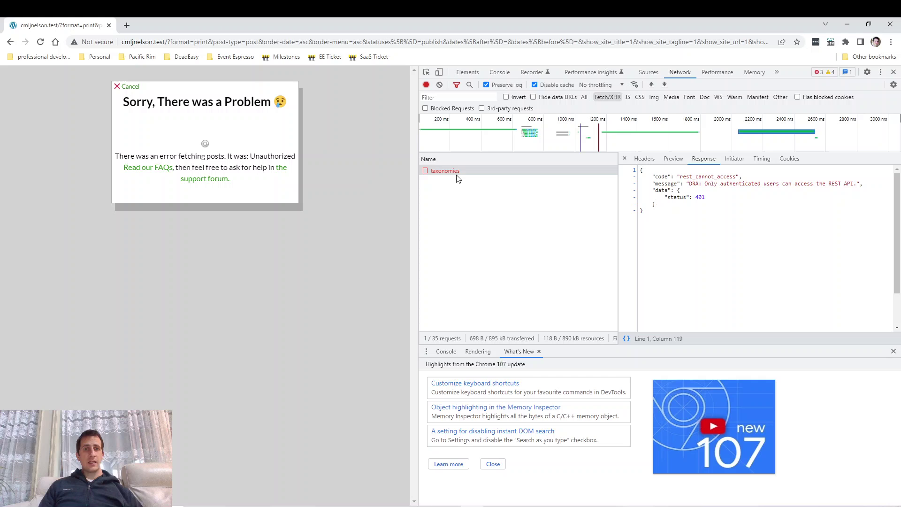
- Show the Headers tab: GET to wp-json/wp/v2/taxonomies with status 401 Unauthorized
click(644, 158)
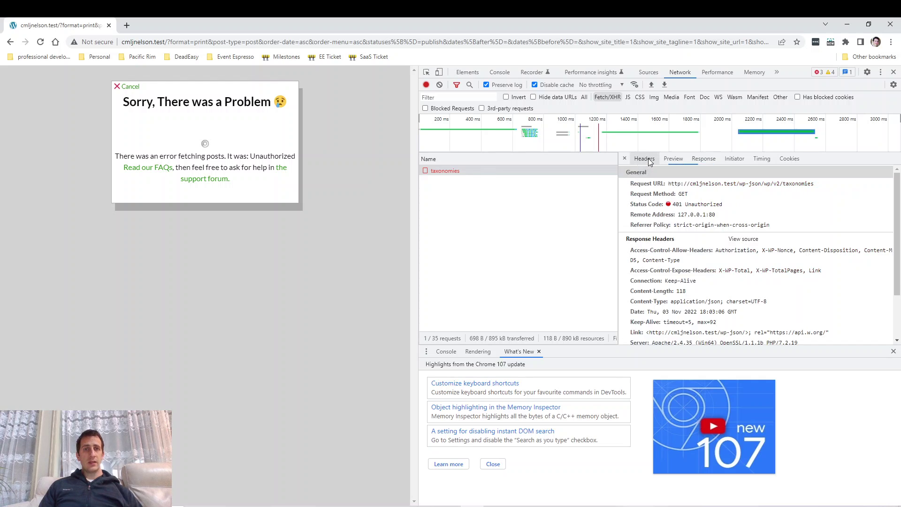